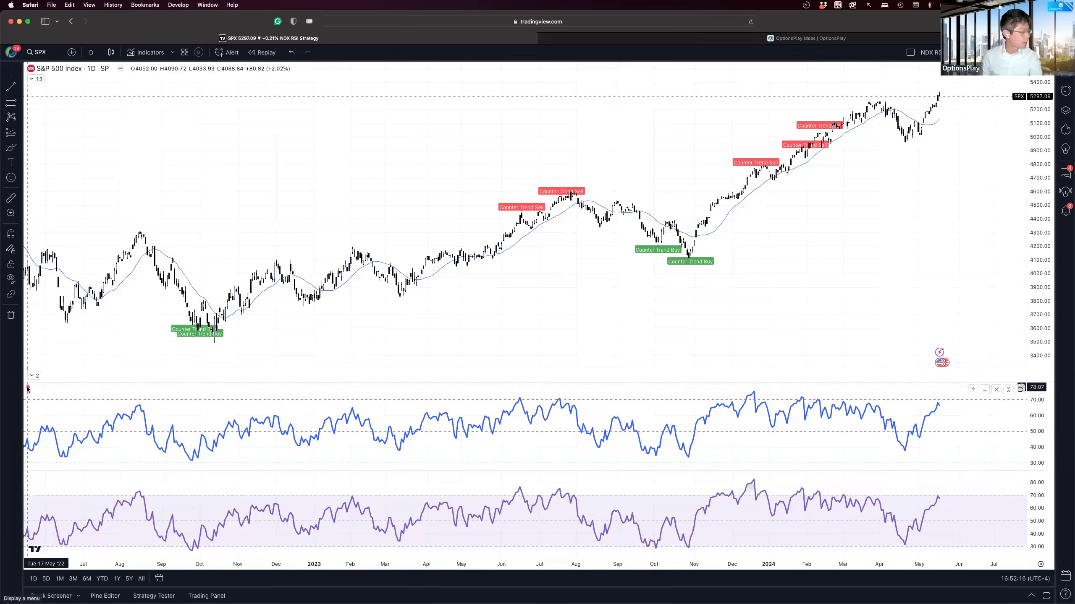
Annotate the S&P 500 chart with upward arrows at the Counter Trend Buy labels of autumn 2022 and October 2023.
drag(23, 383, 1054, 471)
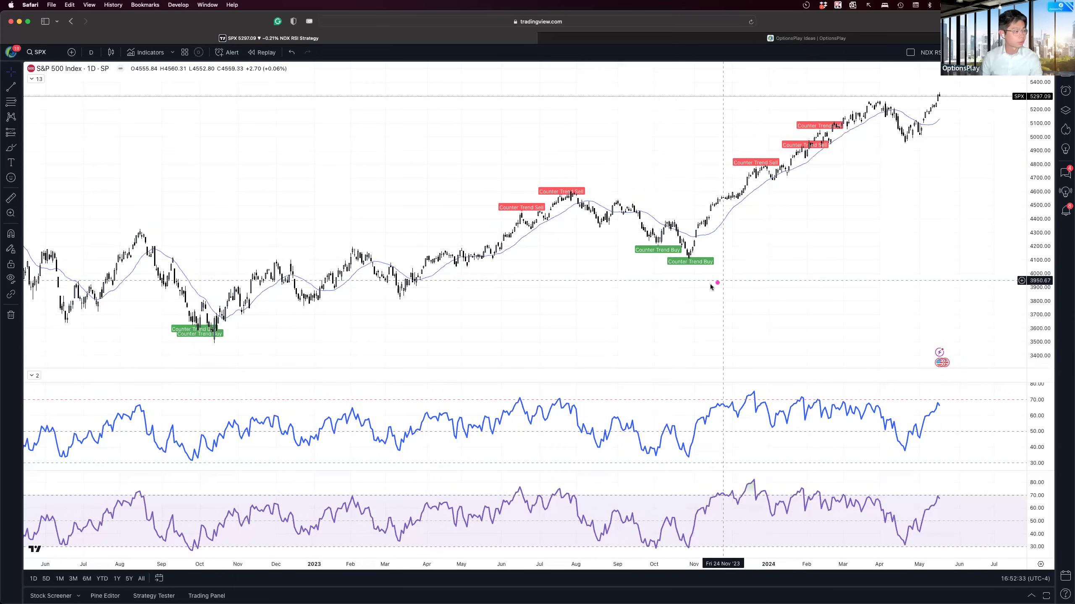
drag(657, 310, 658, 256)
drag(689, 316, 690, 315)
click(690, 274)
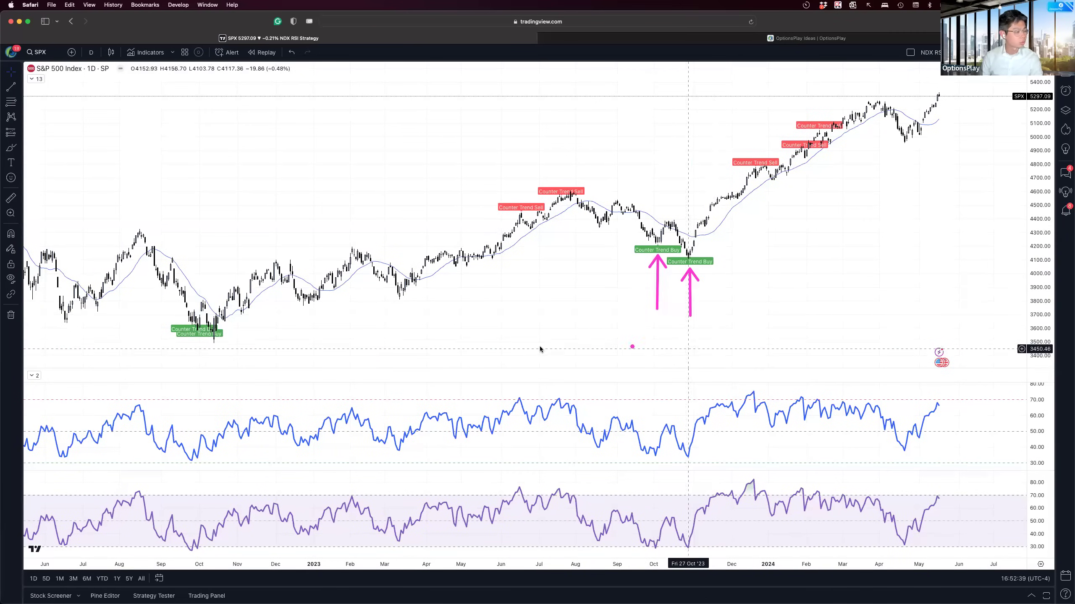
click(196, 381)
click(196, 342)
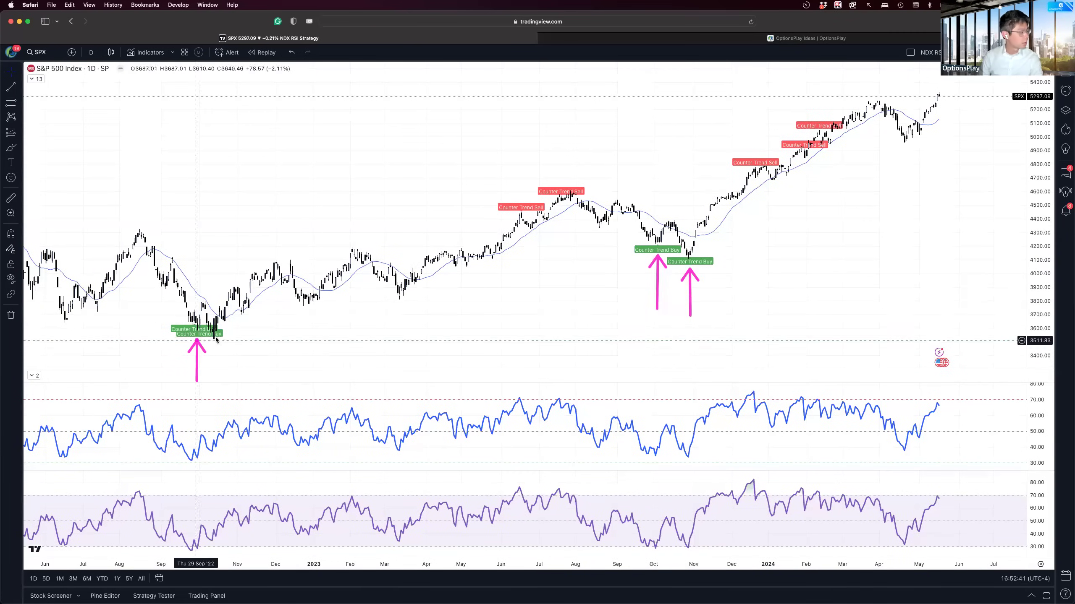
Point downward arrows at the June and July 2023 Counter Trend Sell labels, and clear the annotations.
click(520, 161)
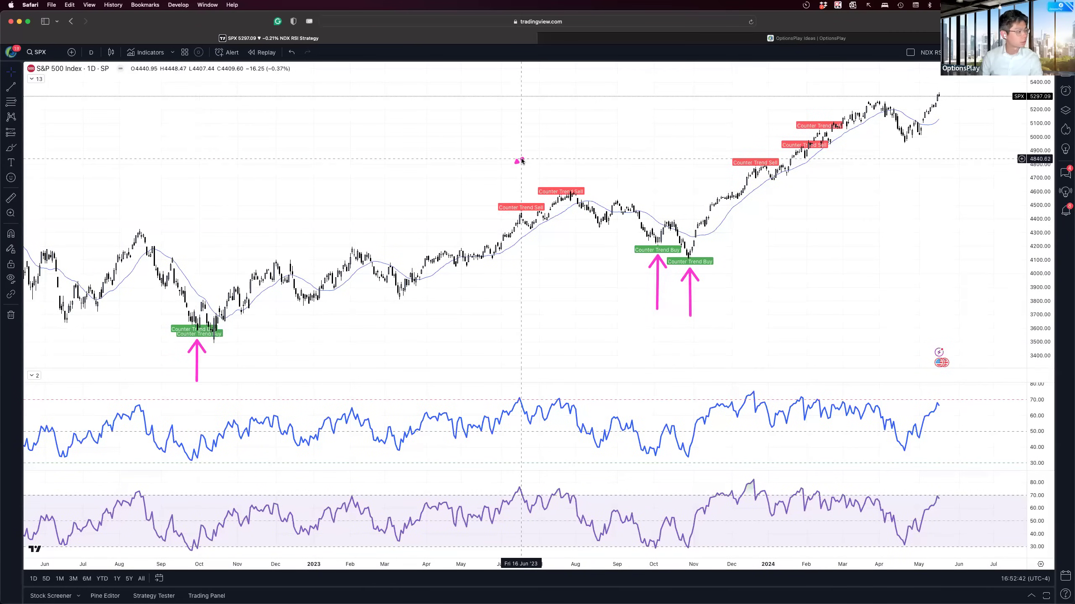
click(566, 145)
click(897, 327)
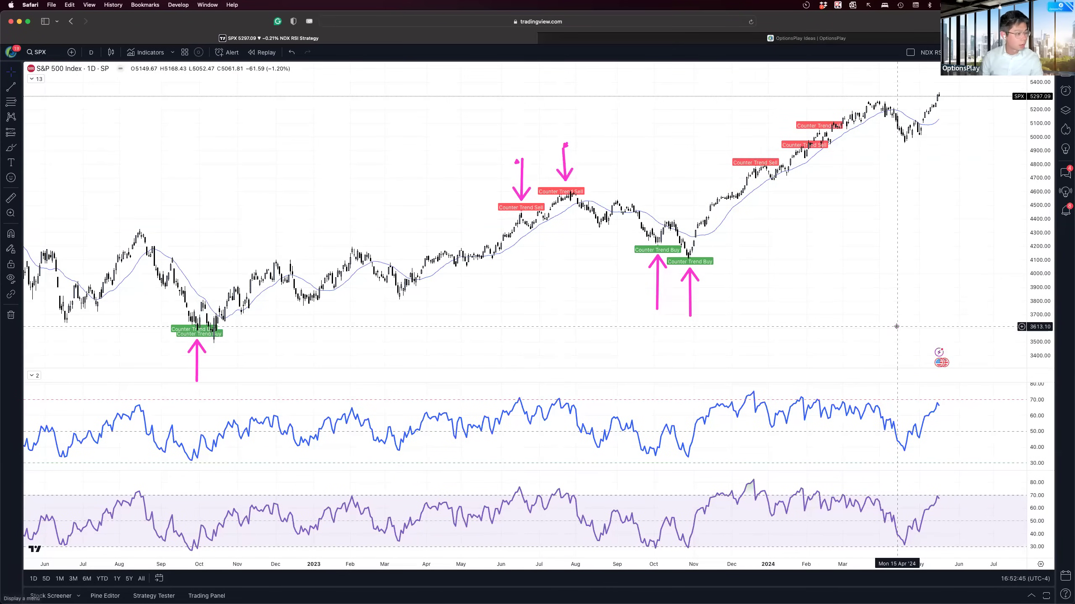
key(Escape)
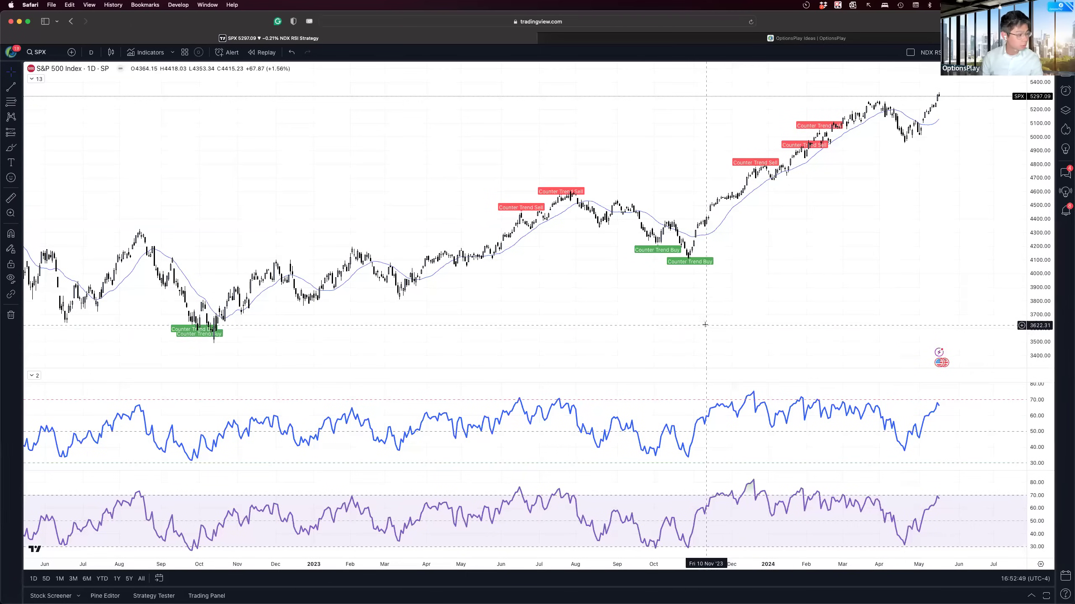
Mark the late-October 2023 Counter Trend Buy signal and draw an arrow along the rally up to the December Counter Trend Sell label.
drag(688, 323, 688, 266)
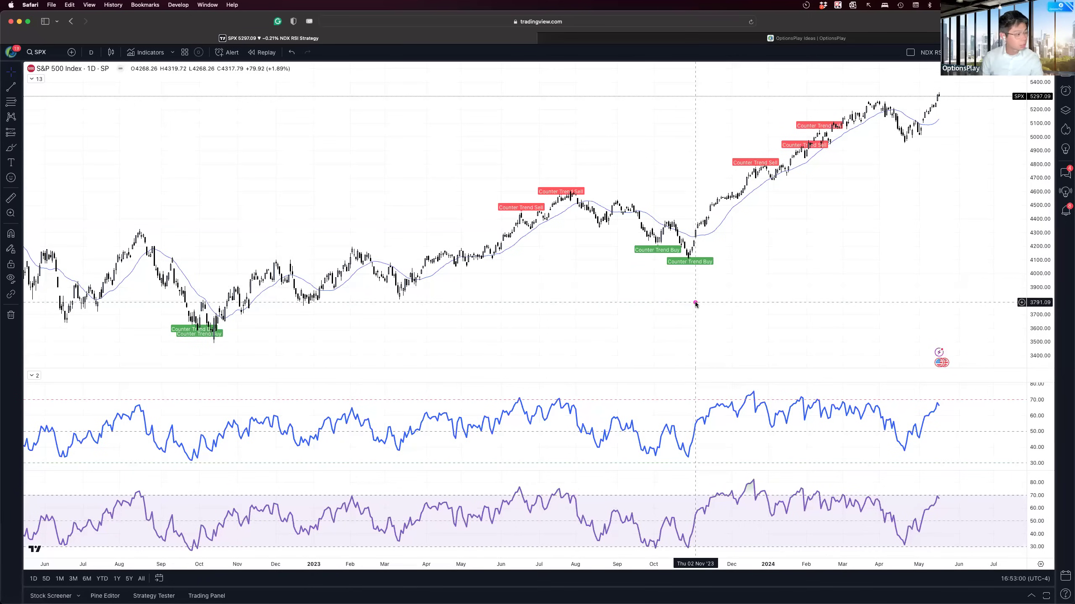
scroll(695, 302, up, 5)
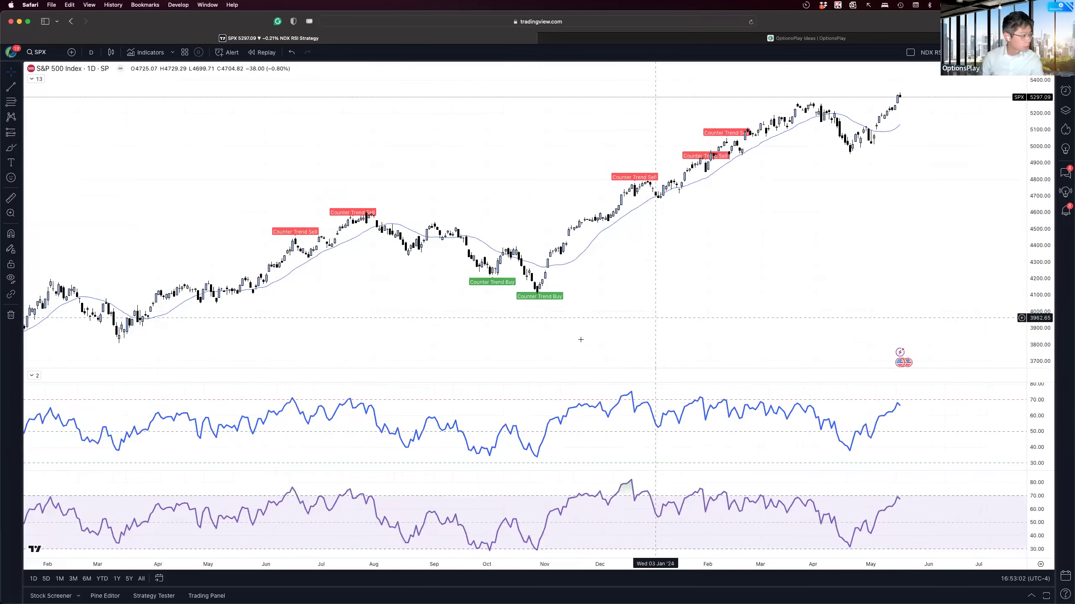
scroll(564, 341, up, 3)
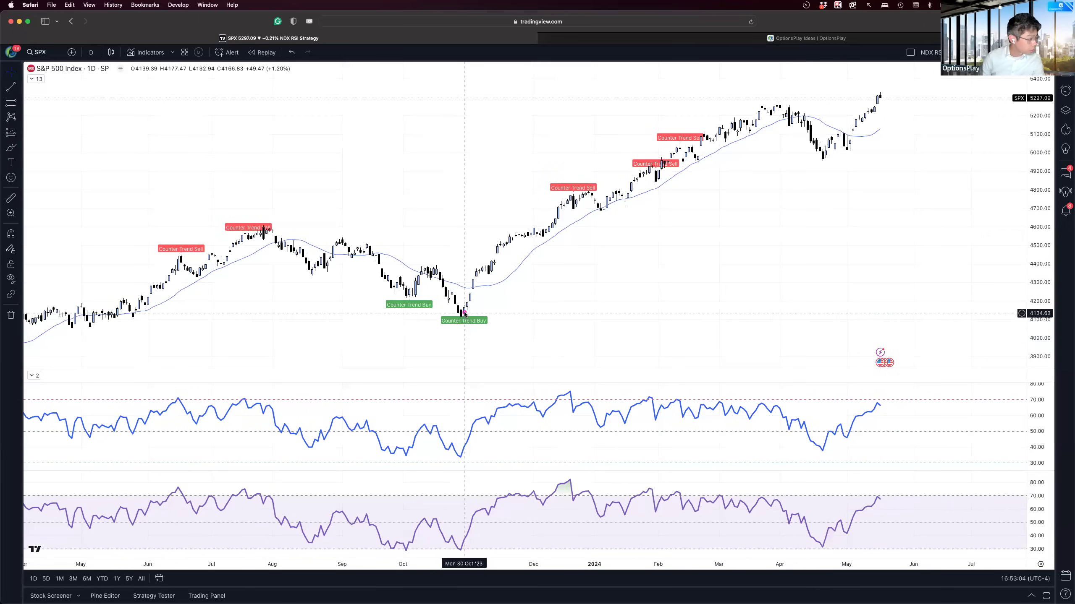
drag(462, 343, 464, 324)
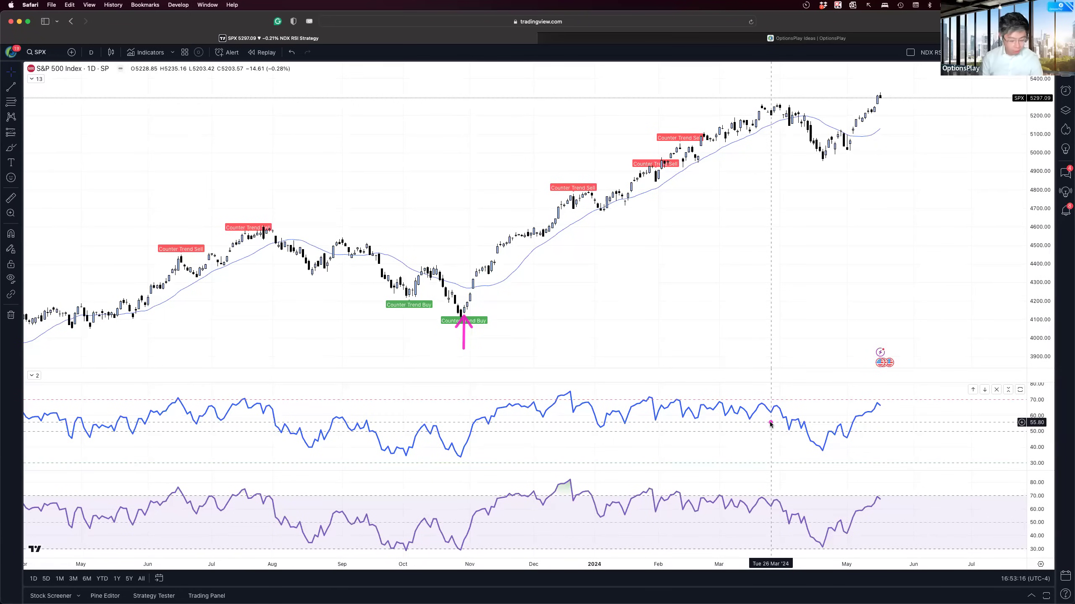
mouse_move(466, 308)
mouse_down()
mouse_move(650, 142)
mouse_move(575, 193)
mouse_move(482, 310)
mouse_move(569, 187)
mouse_move(582, 191)
mouse_up()
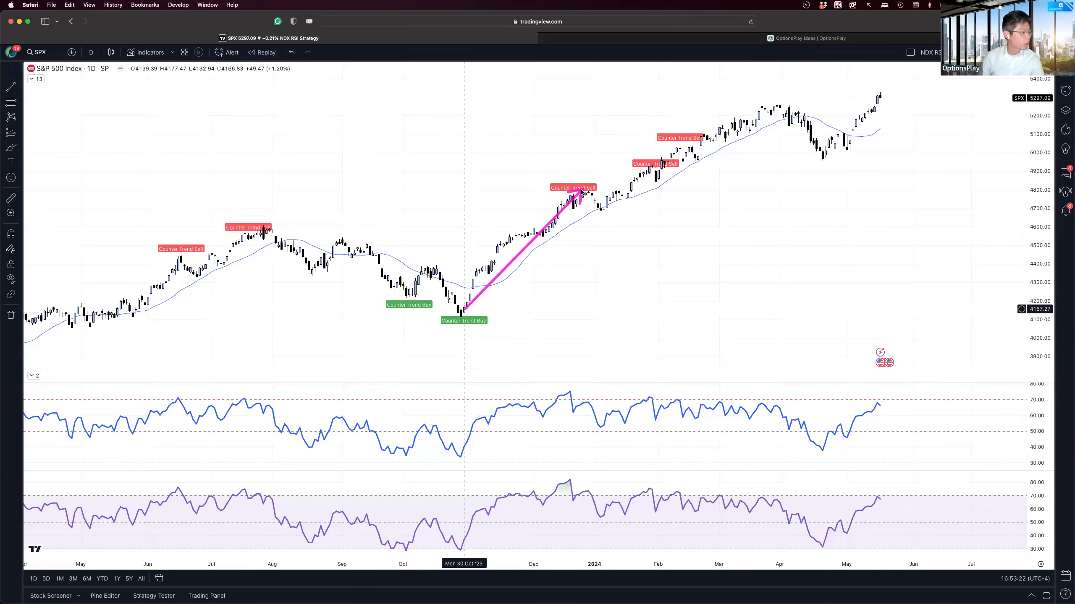
key(ctrl+Tab)
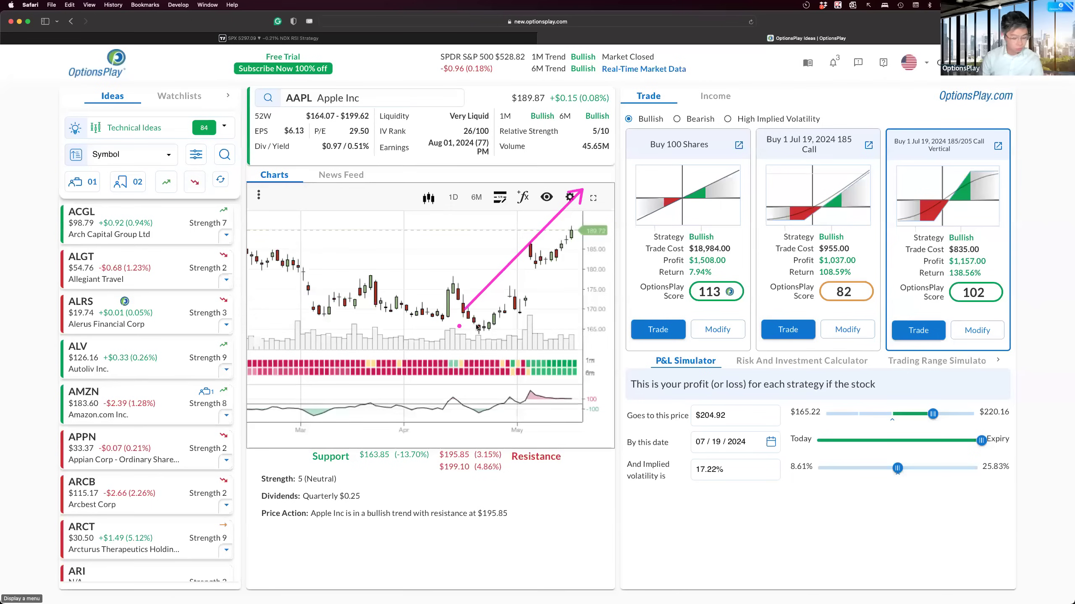
key(super+Tab)
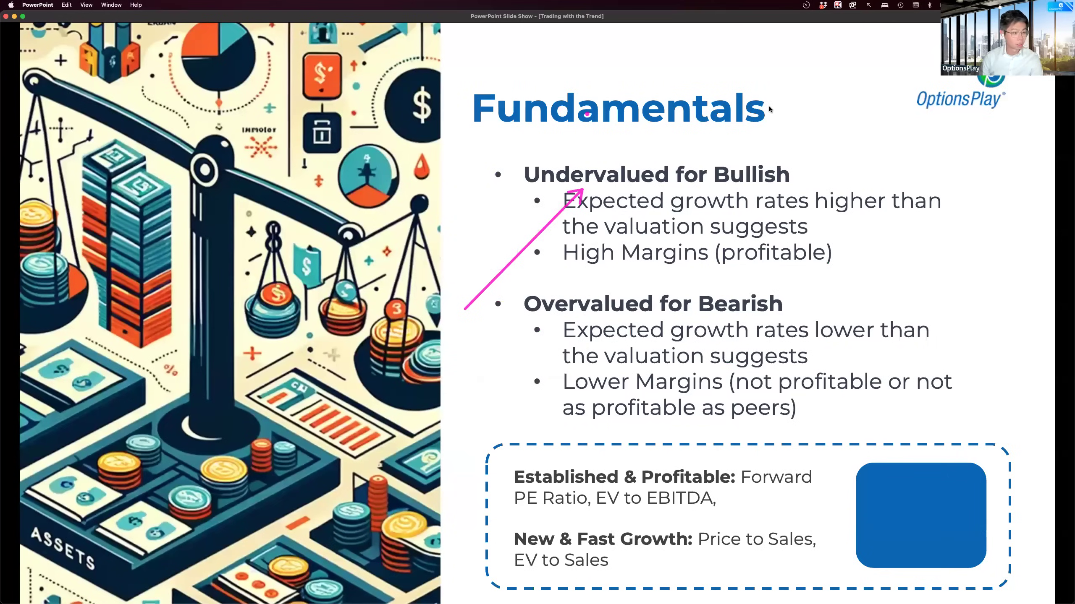
key(ctrl+Up)
click(368, 183)
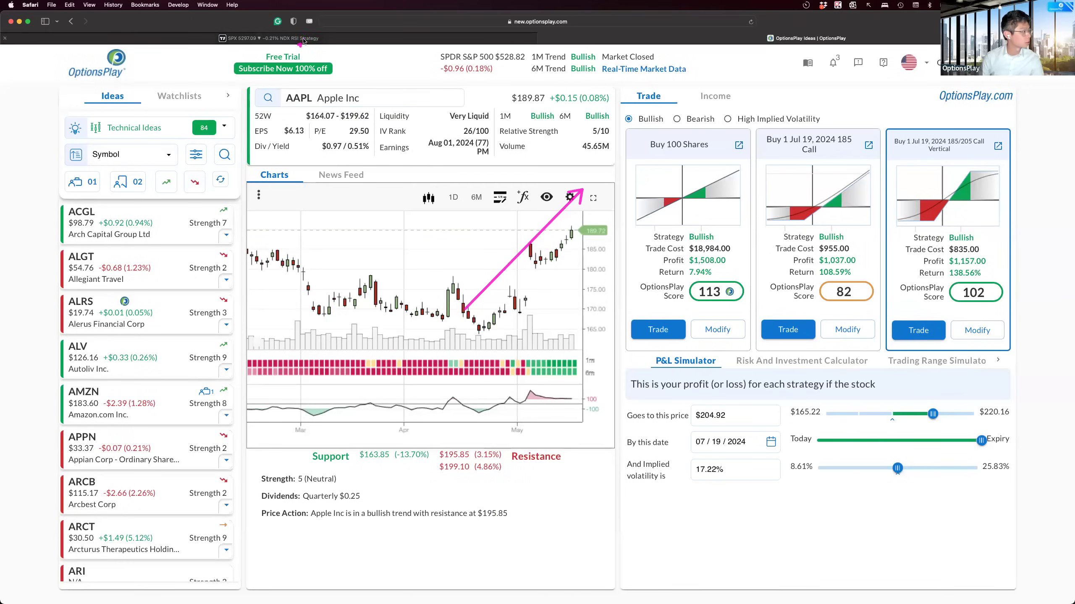
click(303, 39)
Mark a stop line just below the October 2023 Counter Trend Buy label with an arrow down to it, and clear the annotations.
click(458, 327)
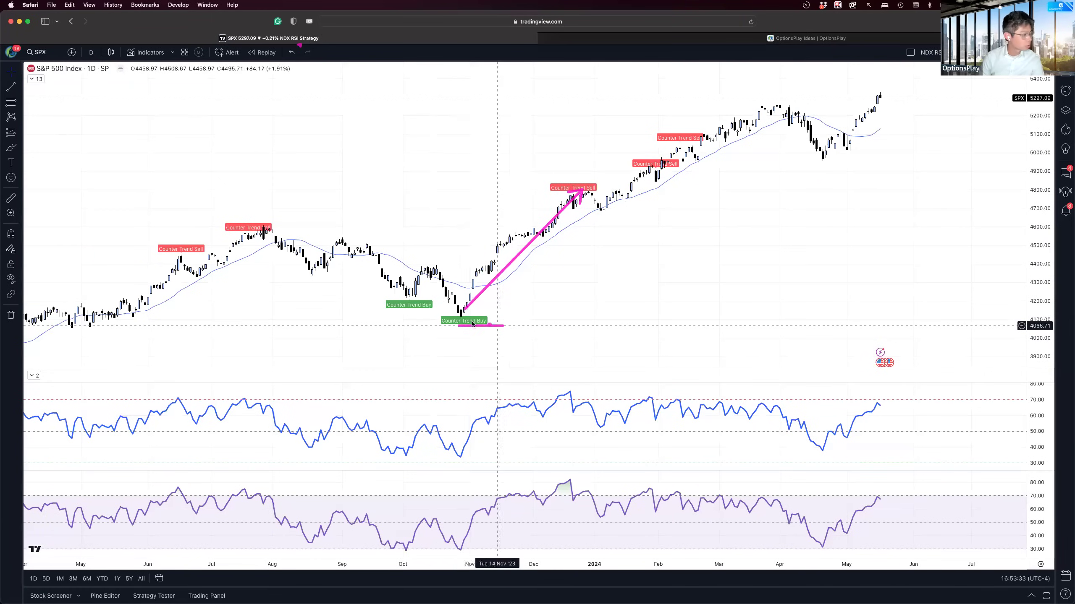
click(468, 338)
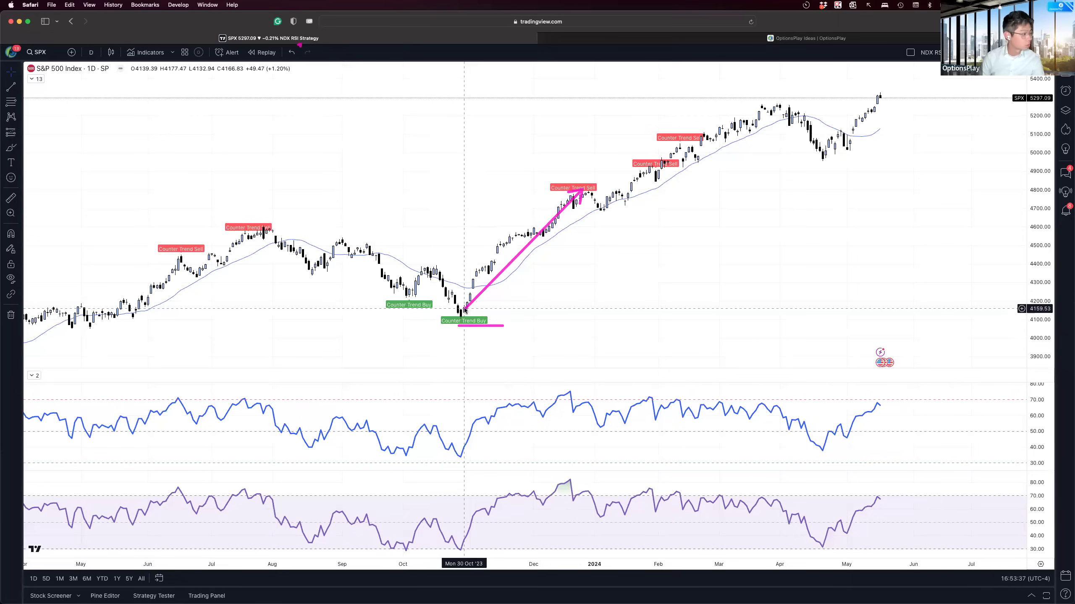
drag(540, 240, 585, 190)
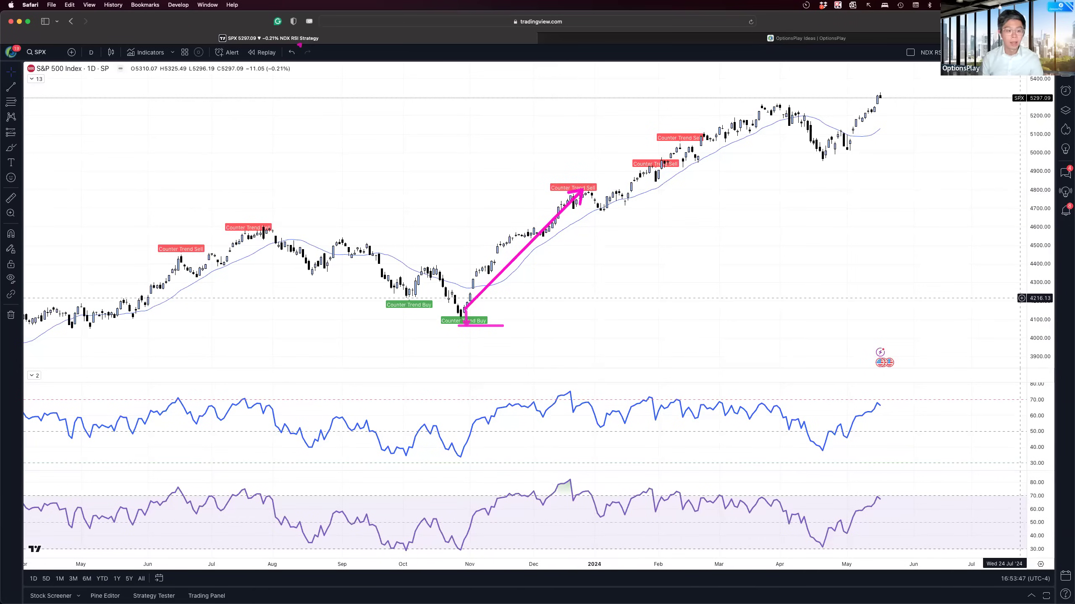
key(Escape)
Load the Goldman Sachs (GS) daily chart in place of the S&P 500.
scroll(936, 335, left, 1)
text(GS)
key(Return)
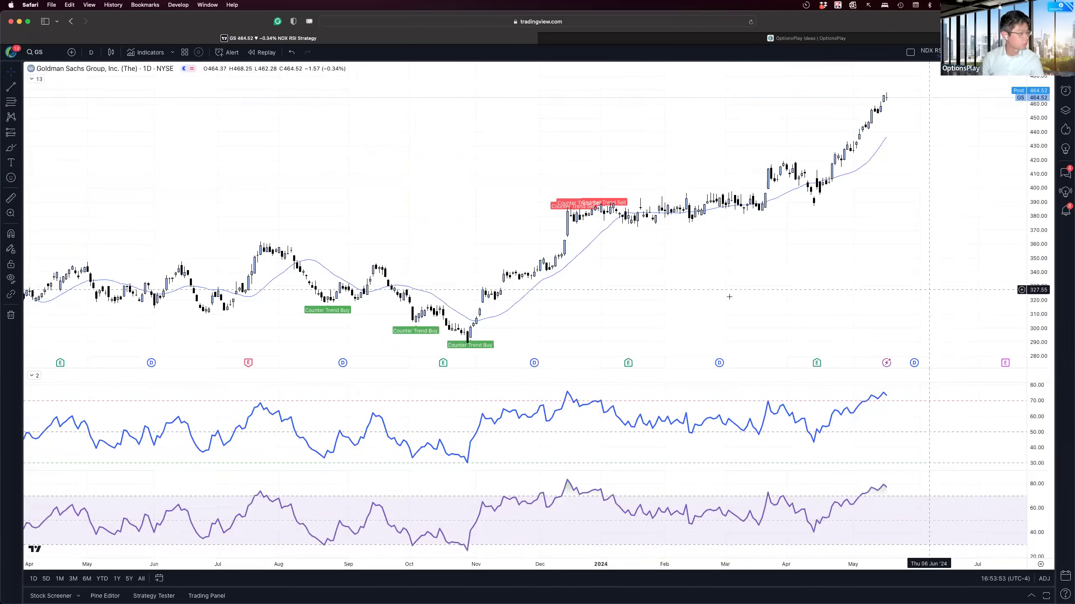
Point three upward arrows at the cluster of March 2023 Counter Trend Buy labels on the GS chart.
scroll(848, 282, left, 5)
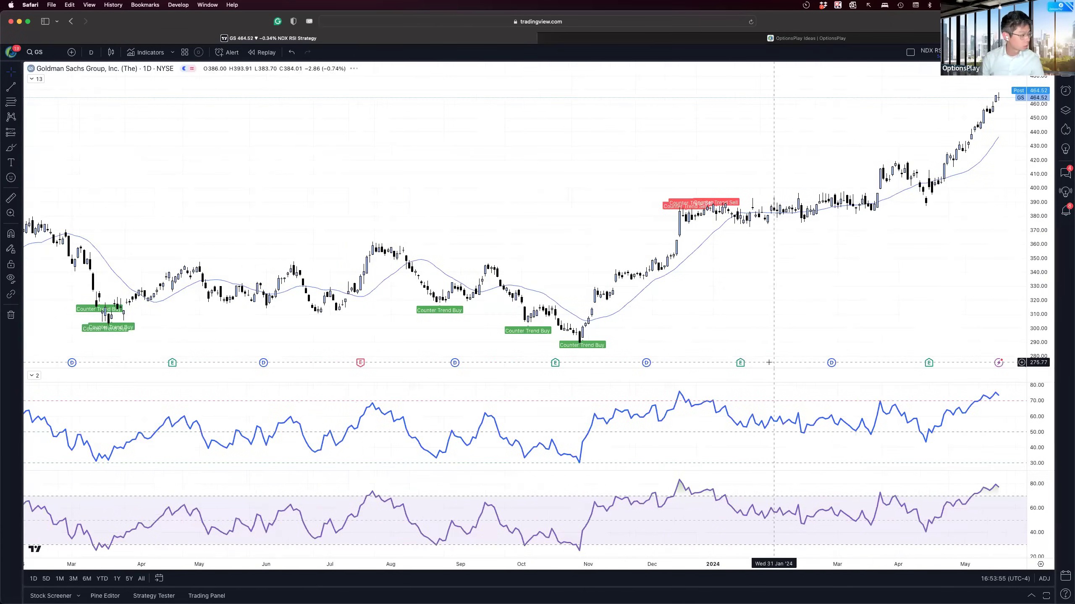
drag(732, 319, 836, 317)
scroll(836, 318, left, 3)
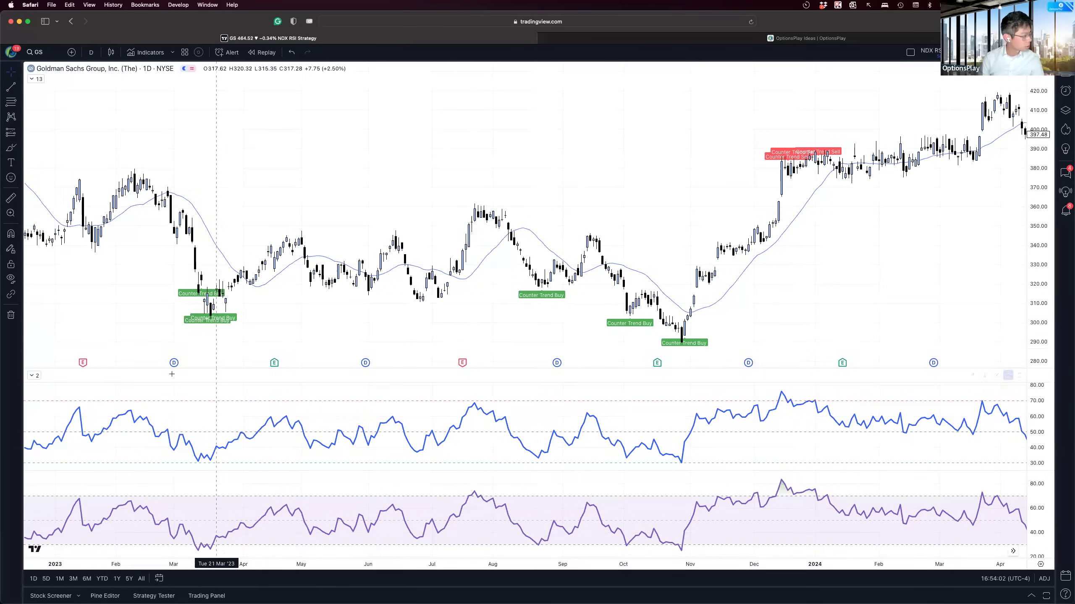
drag(202, 344, 197, 298)
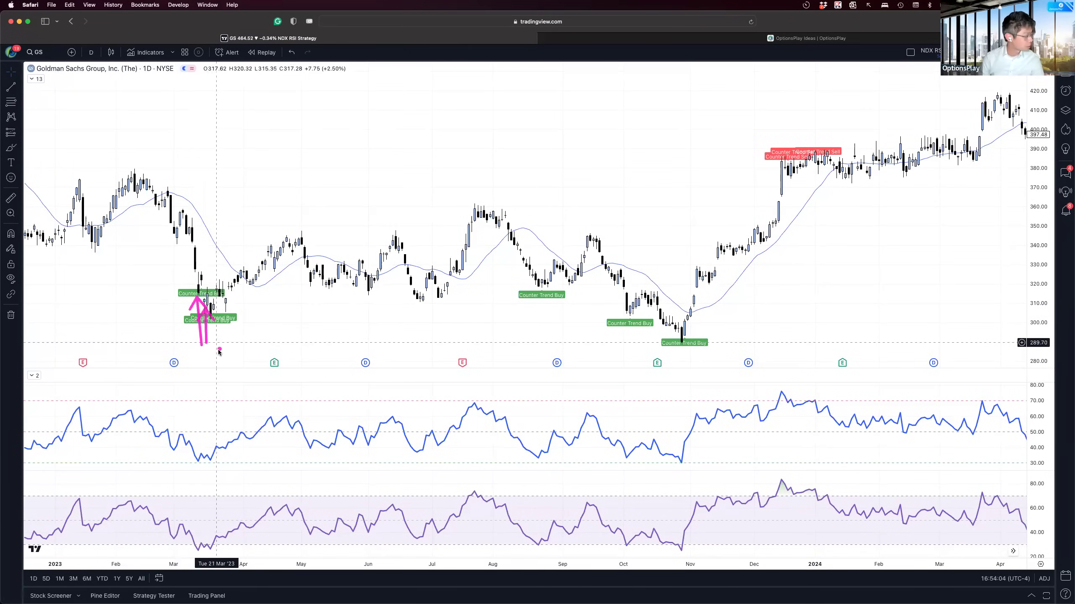
drag(217, 347, 215, 316)
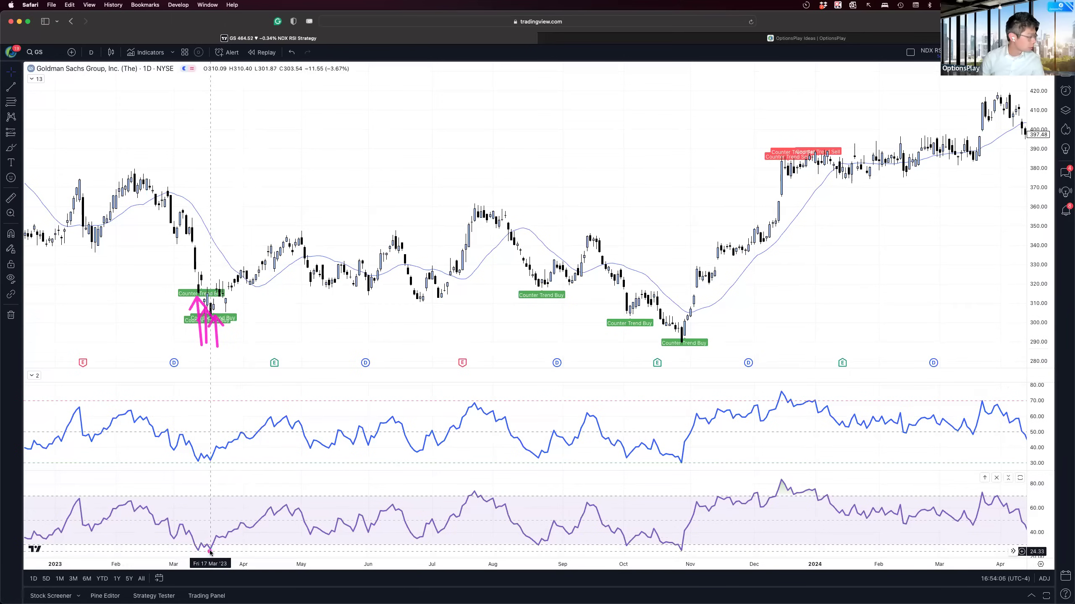
Mark the March 2023 RSI low and the price rally to the early-May high with arrows, and clear the annotations.
drag(197, 551, 211, 551)
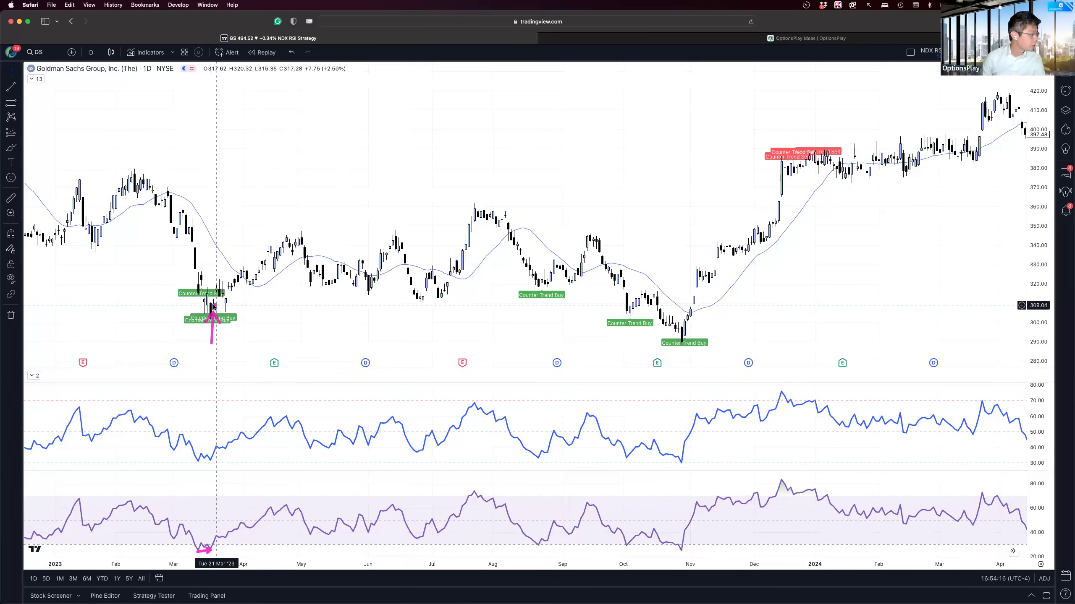
drag(301, 244, 298, 239)
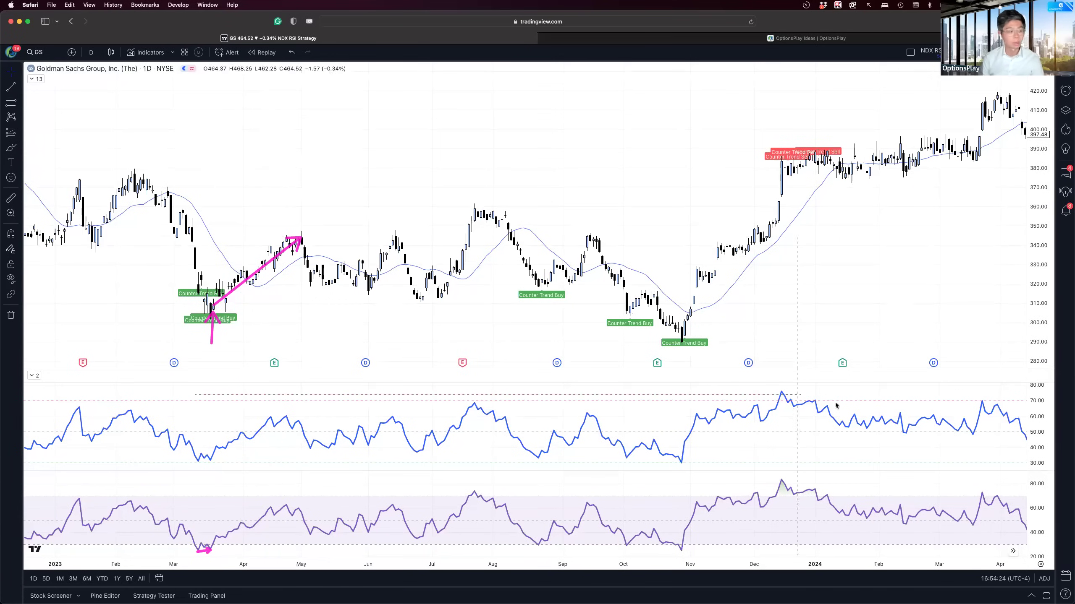
key(Escape)
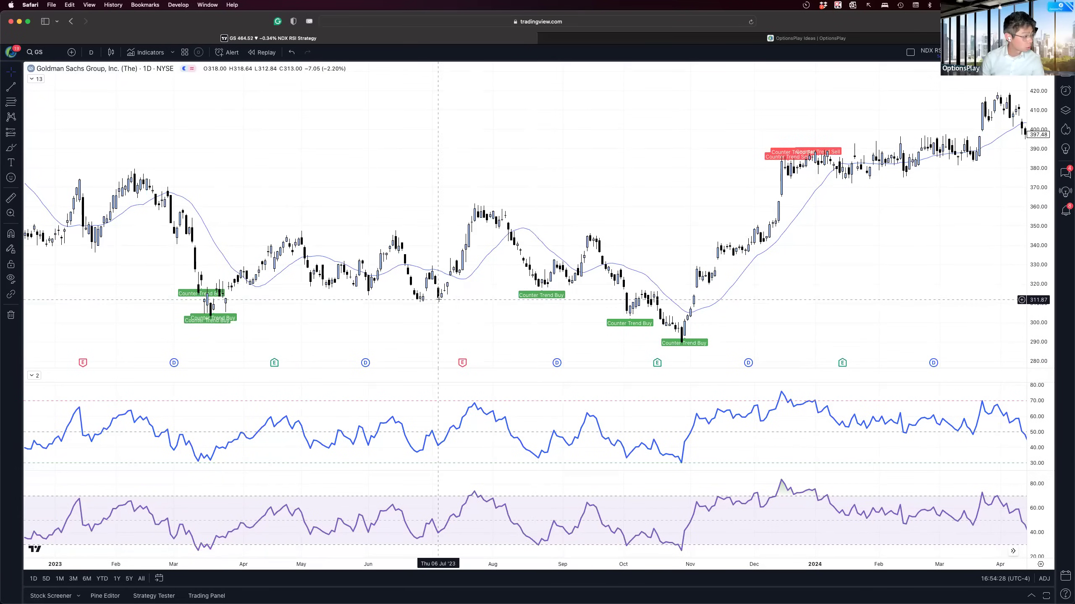
Annotate the move from the July 2023 low to the August buy signal and point an arrow at the late-October Counter Trend Buy label.
drag(440, 298, 544, 287)
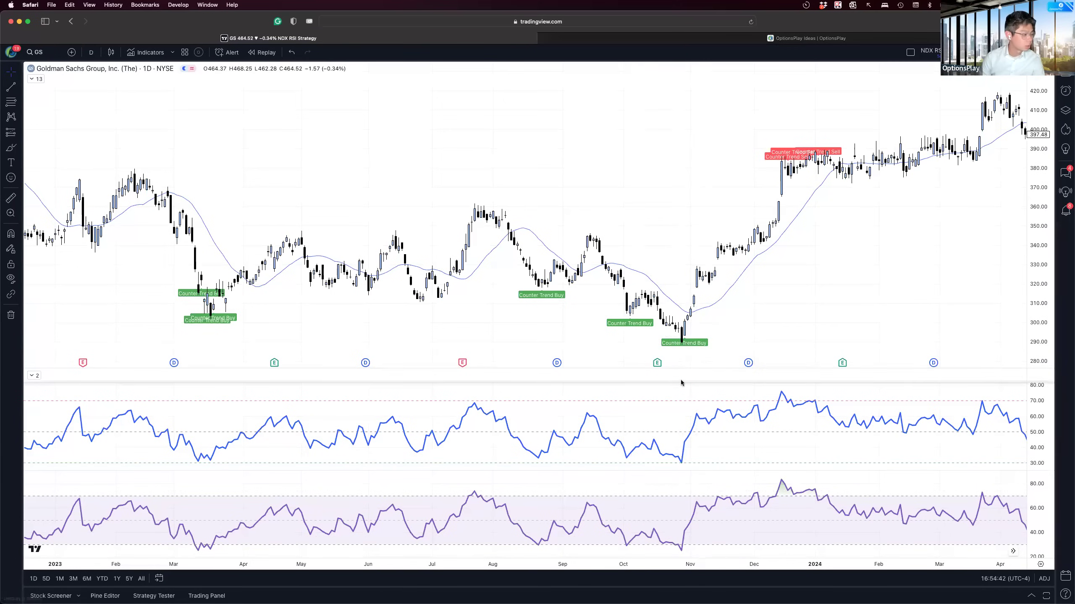
text(a)
click(698, 197)
drag(687, 387, 684, 350)
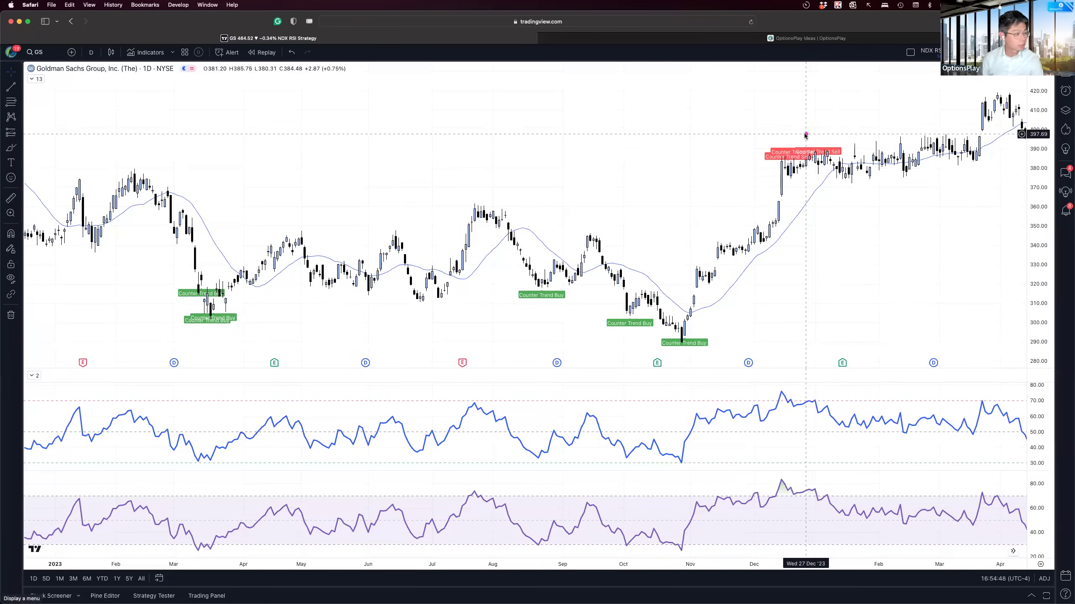
Point arrows at the December 2023 Counter Trend Sell labels and at the early-January 2024 sell signal candle.
drag(787, 115, 777, 149)
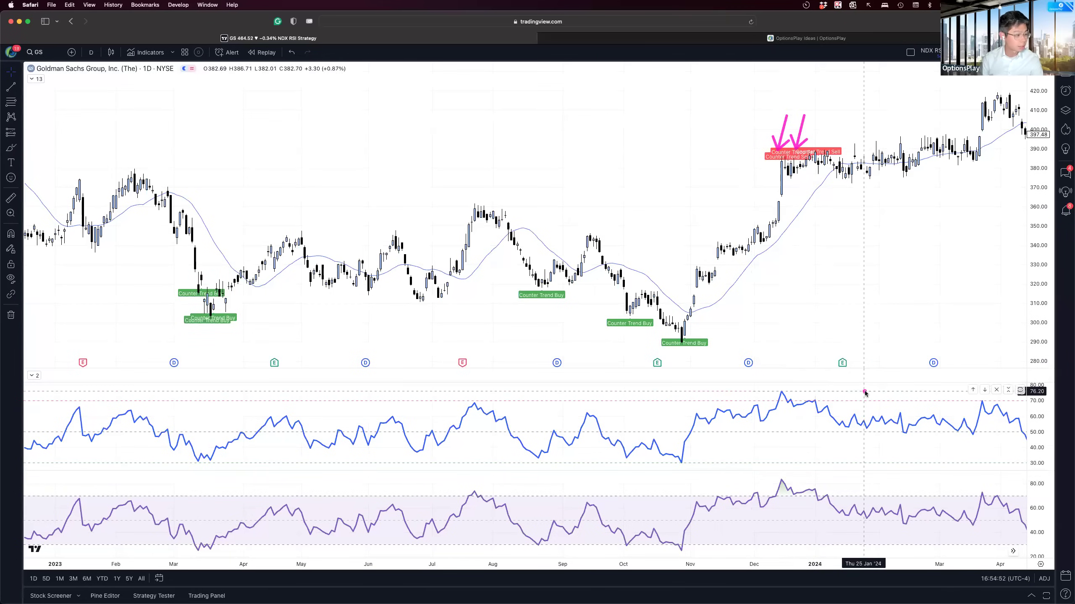
drag(821, 102, 815, 129)
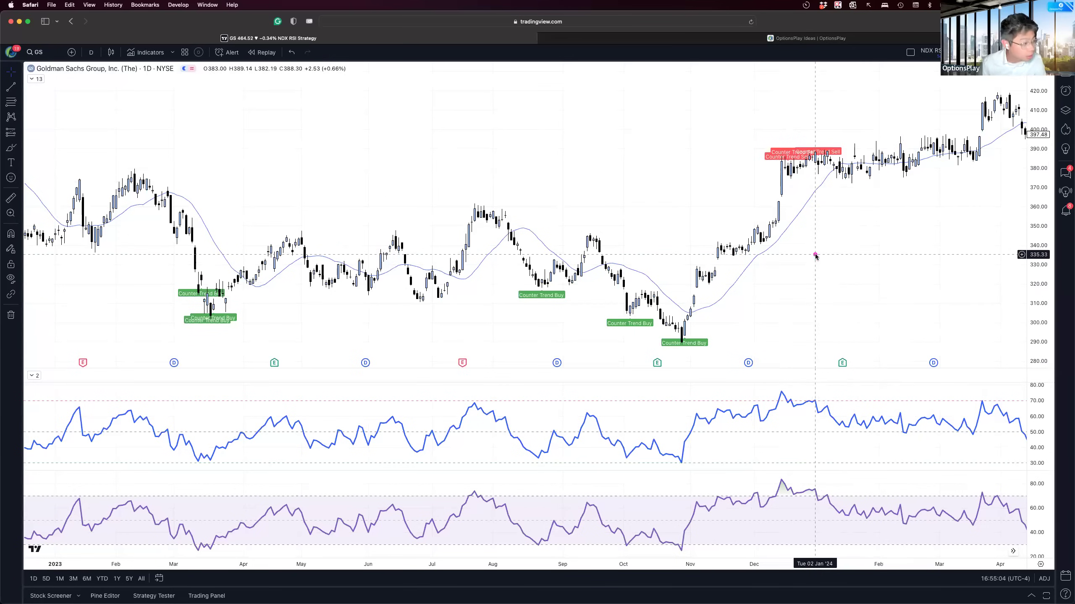
scroll(815, 282, up, 3)
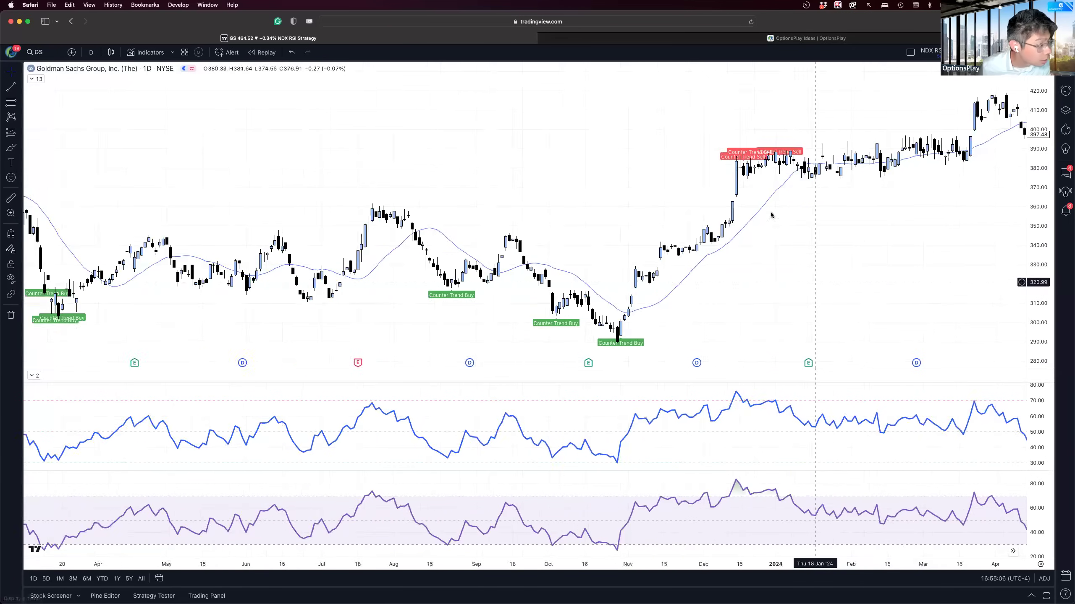
drag(754, 246, 748, 167)
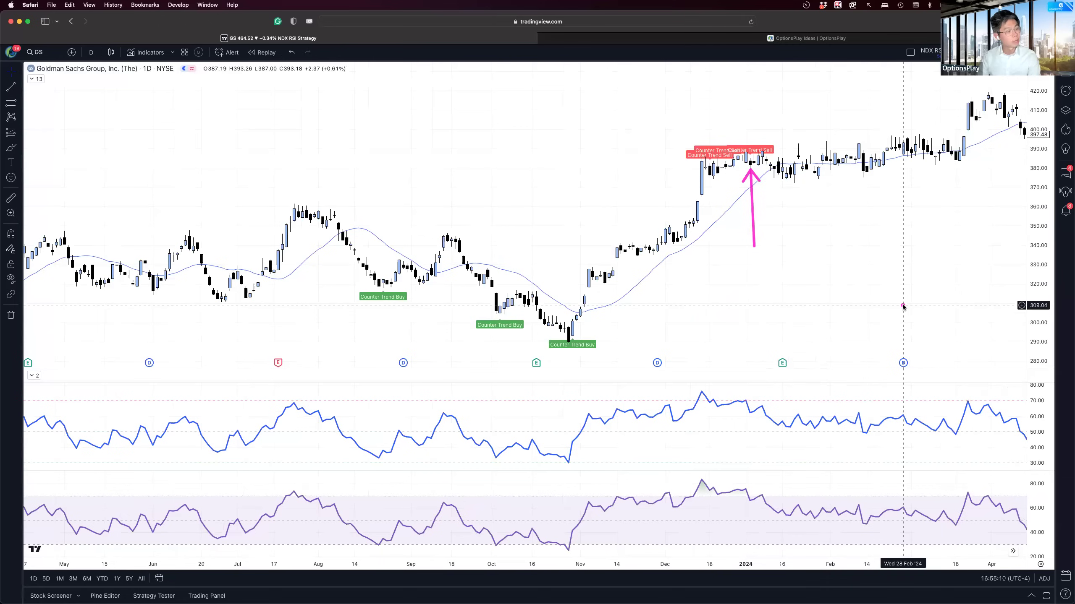
Draw a horizontal stop line at the January 2024 sell signal with arrows at the January and February highs, and clear the annotations.
drag(753, 164, 930, 161)
drag(751, 166, 852, 328)
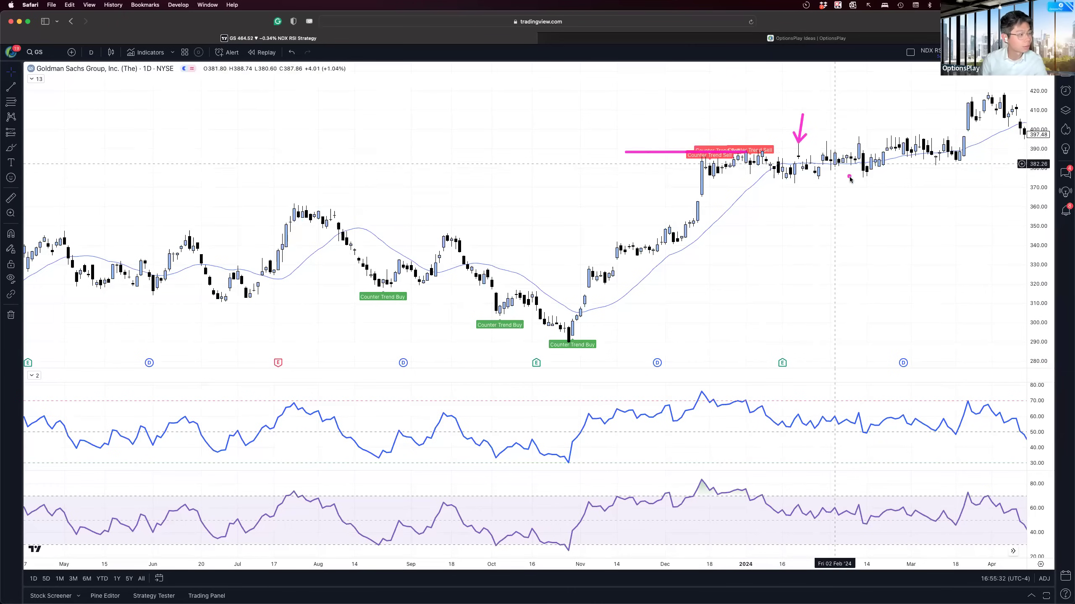
drag(863, 121, 859, 134)
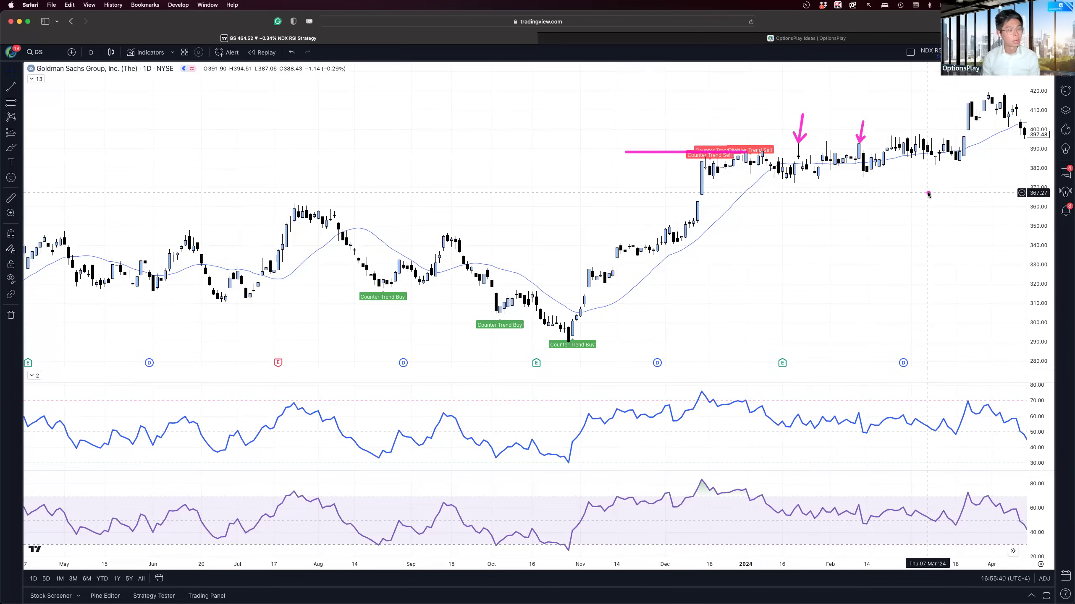
key(Escape)
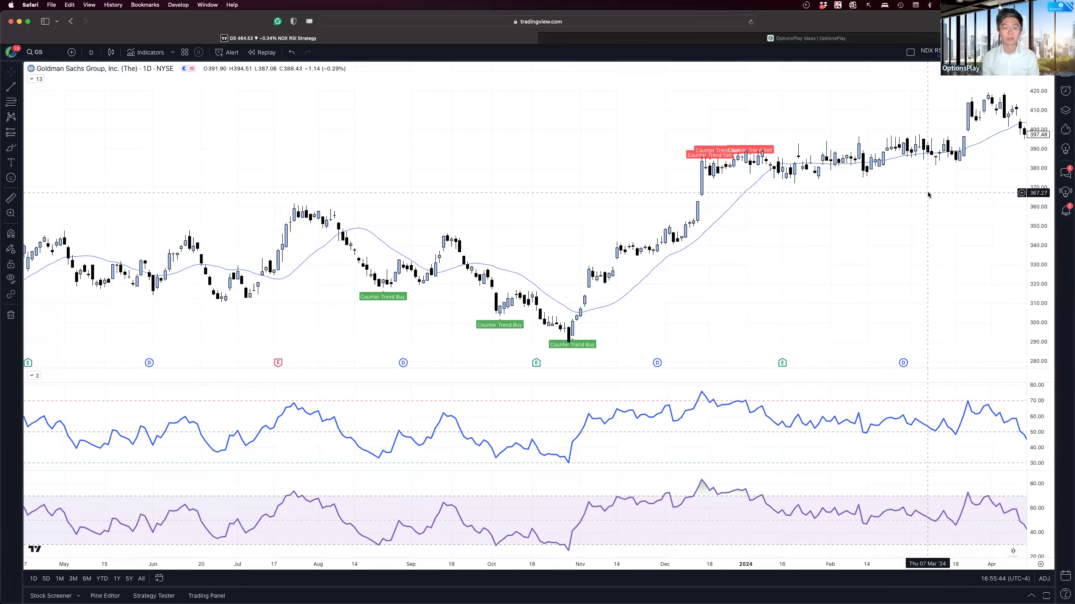
drag(927, 194, 717, 211)
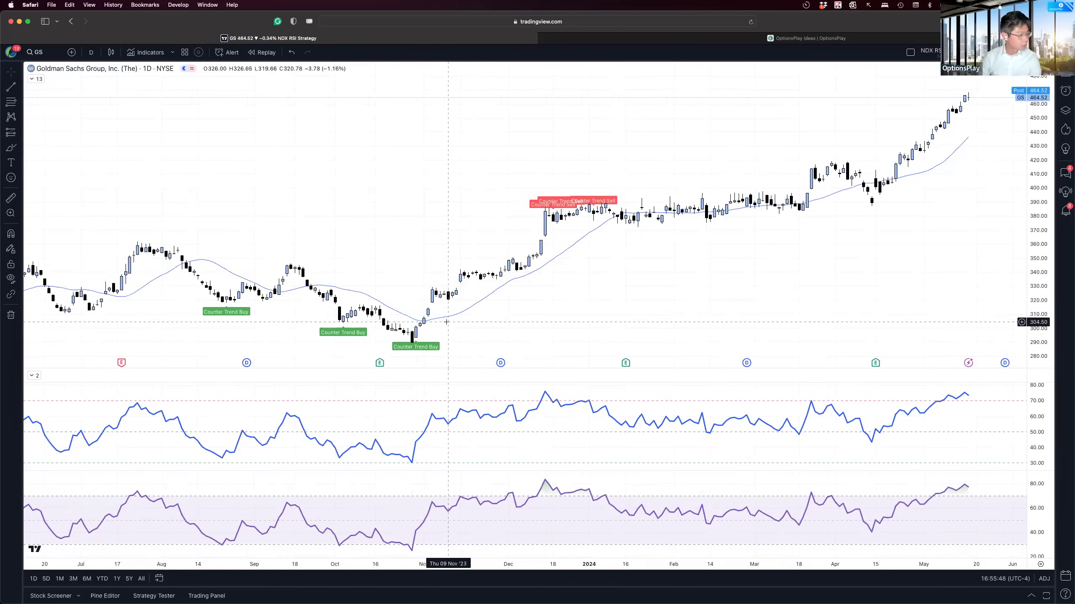
Draw an arrow from the late-October 2023 Counter Trend Buy low to the December 2023 Counter Trend Sell signals on Goldman Sachs.
mouse_move(413, 343)
mouse_down()
mouse_move(496, 233)
mouse_move(549, 210)
mouse_up()
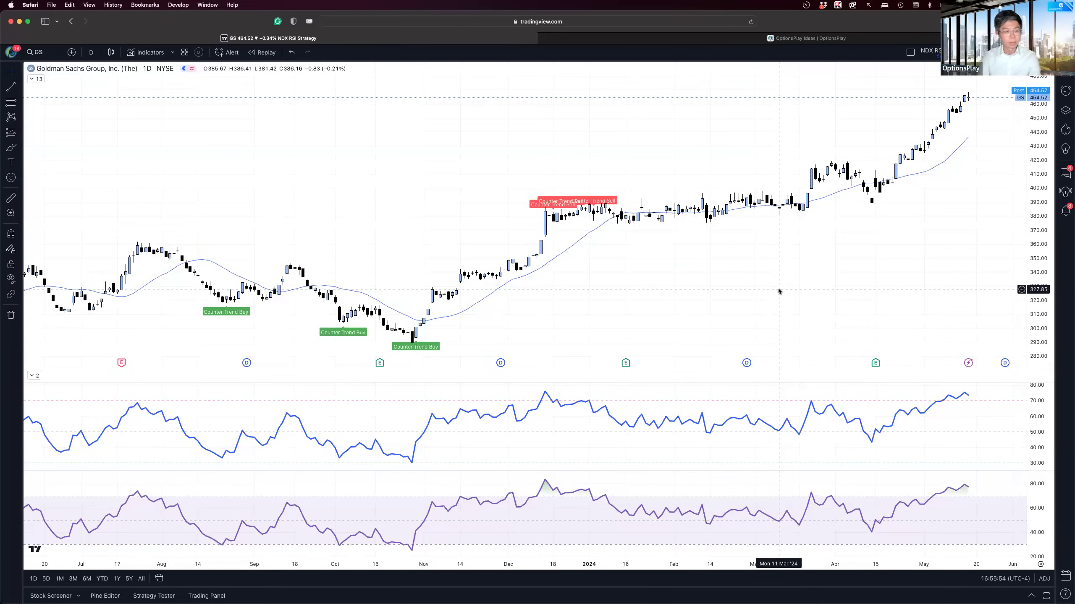
Switch the daily chart to Costco (COST), focusing on the price action from December 2023 to May 2024.
text(COST)
key(Return)
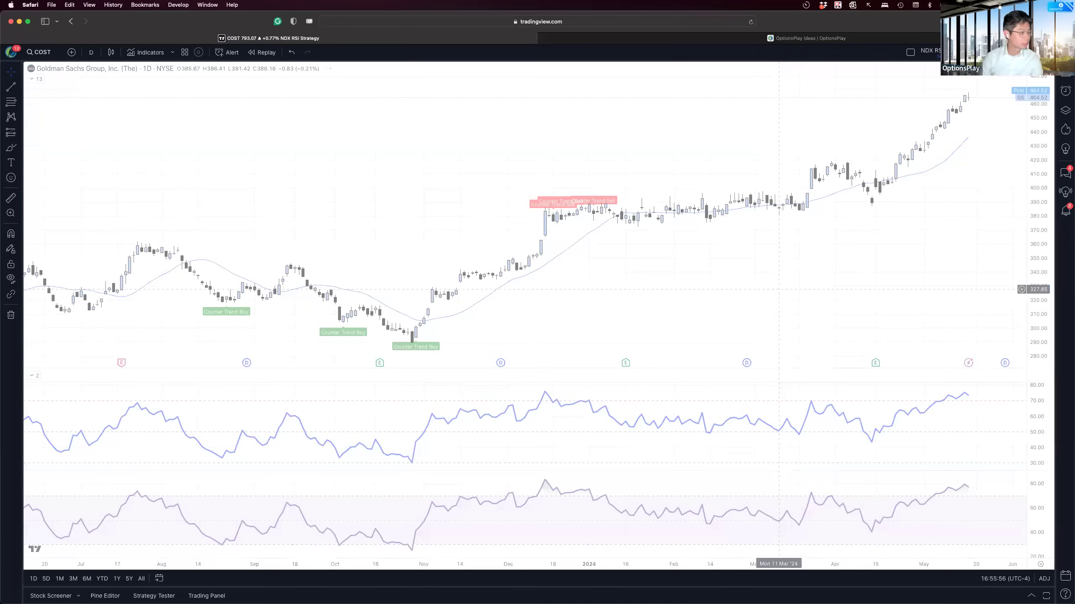
scroll(961, 299, up, 5)
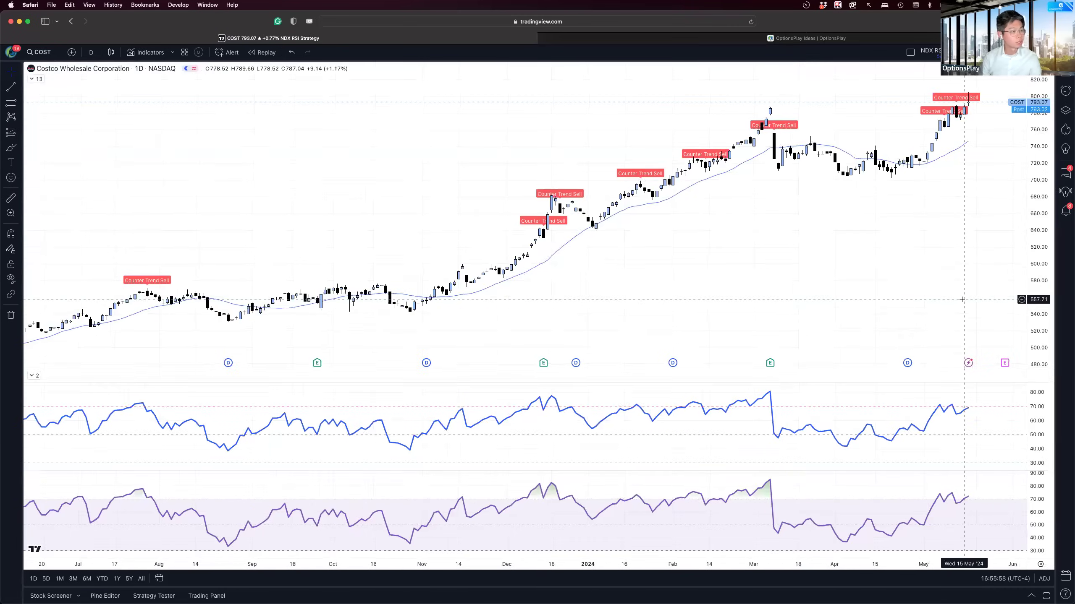
scroll(957, 299, up, 3)
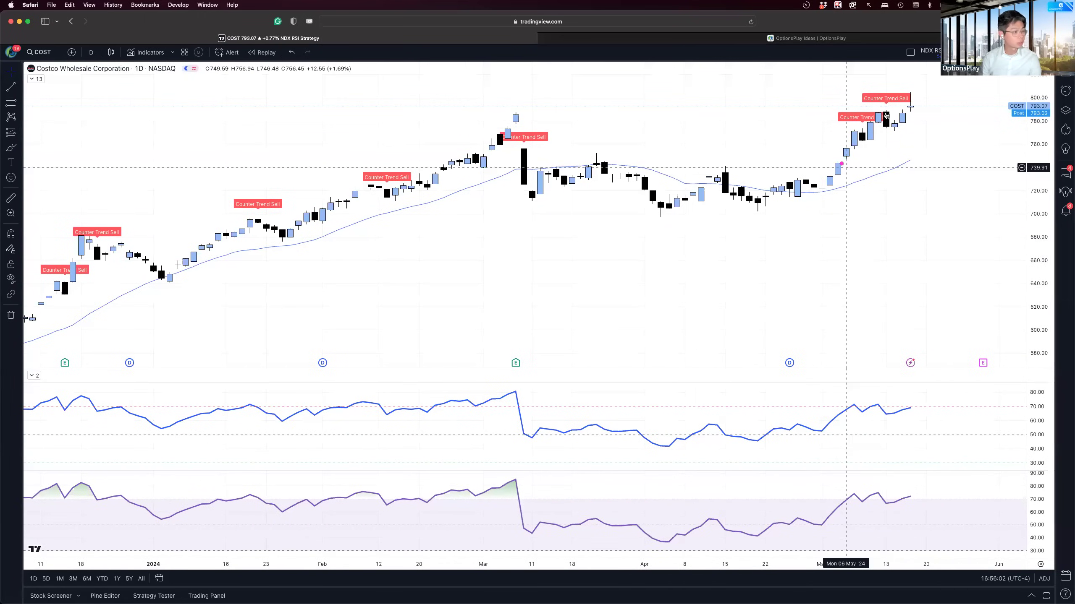
Mark the two May 2024 Counter Trend Sell signals and the lower RSI's decline from its March peak with arrows, and clear the annotations.
mouse_move(889, 70)
mouse_down()
mouse_move(888, 104)
mouse_move(863, 122)
mouse_up()
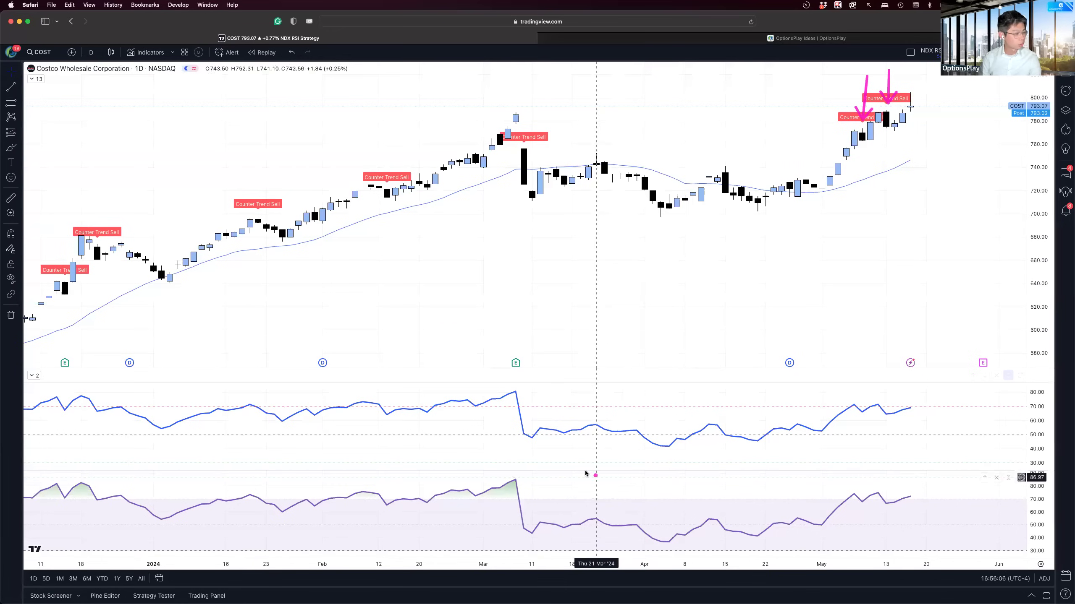
drag(515, 480, 881, 494)
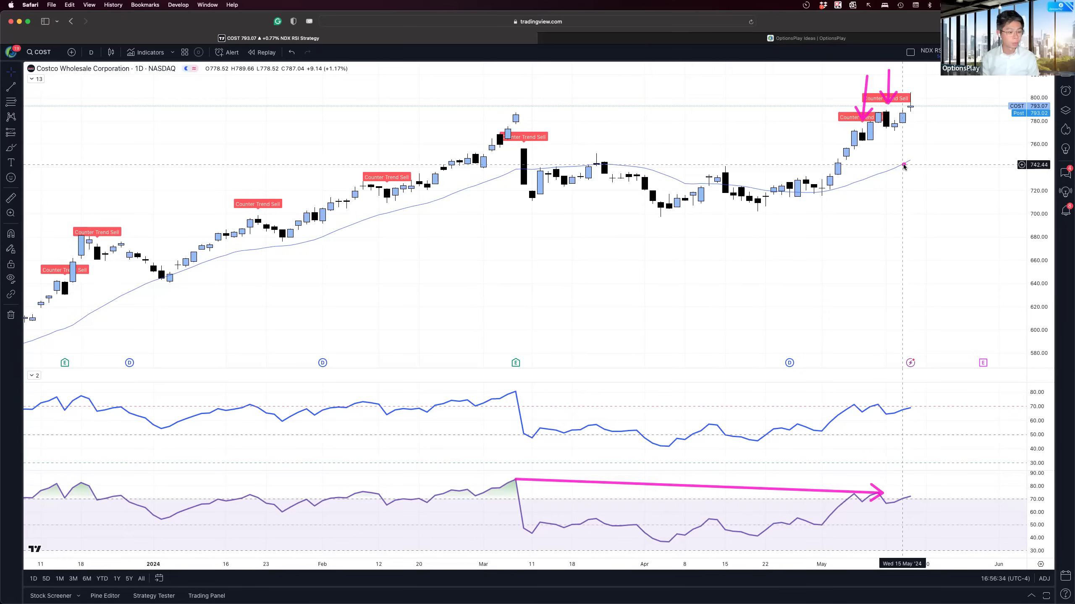
key(Escape)
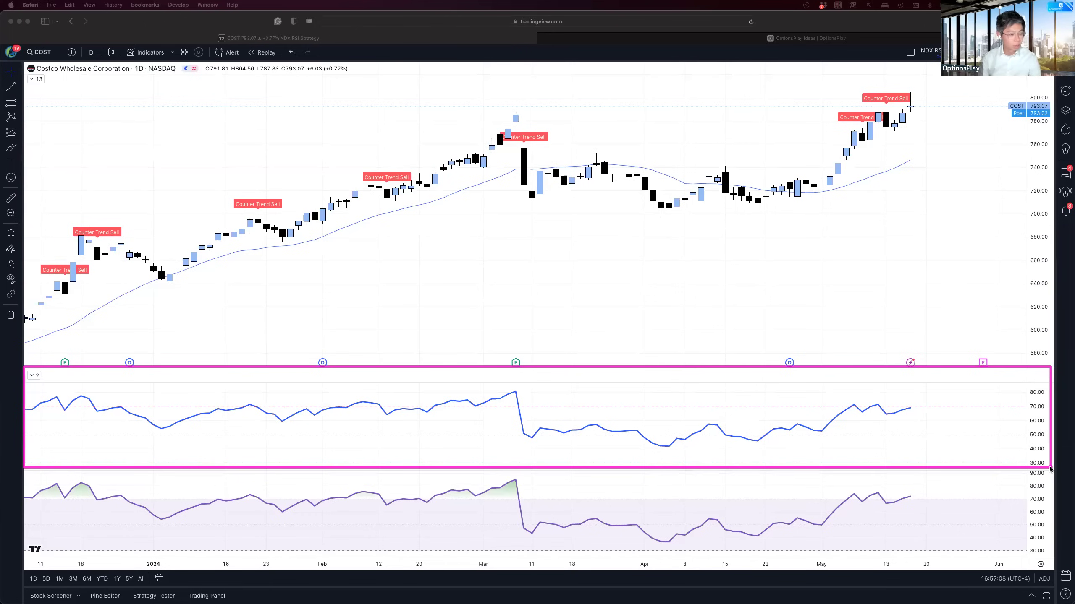
Examine Costco's earlier Counter Trend Sell signals and RSI readings back to spring 2023.
scroll(586, 318, down, 2)
scroll(586, 318, down, 5)
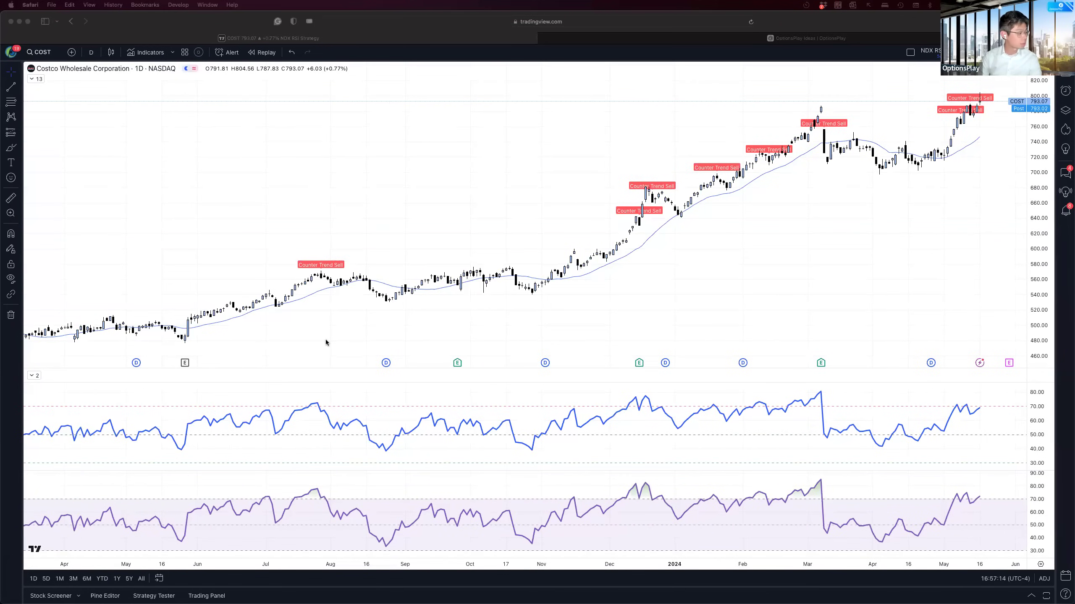
scroll(327, 342, left, 2)
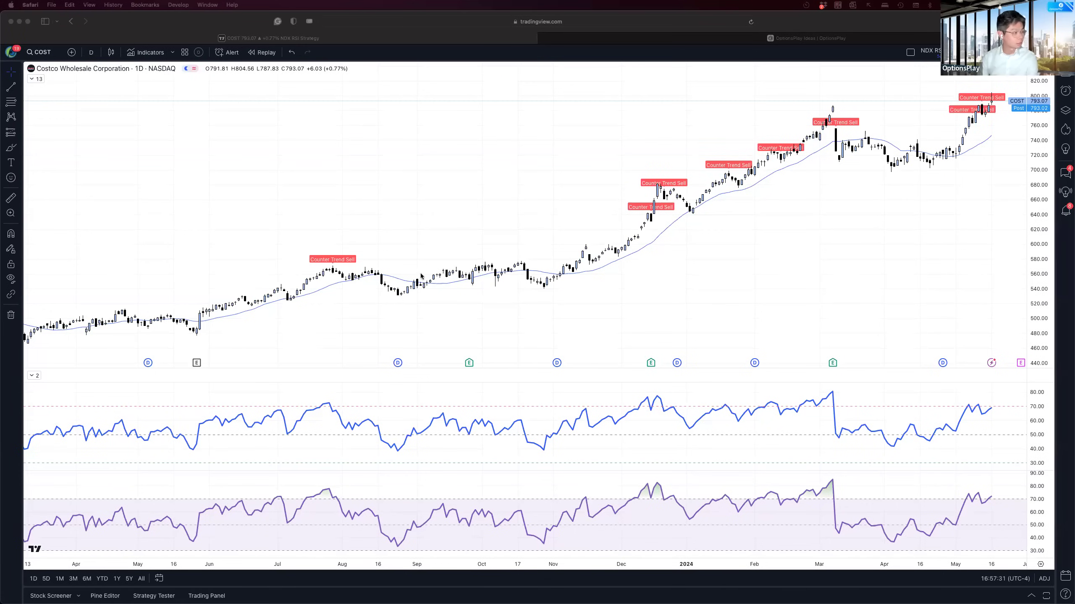
Switch to the PowerPoint slide show and advance to the "Coming Soon! Automated Counter Trend Scans" slide.
key(super+Tab)
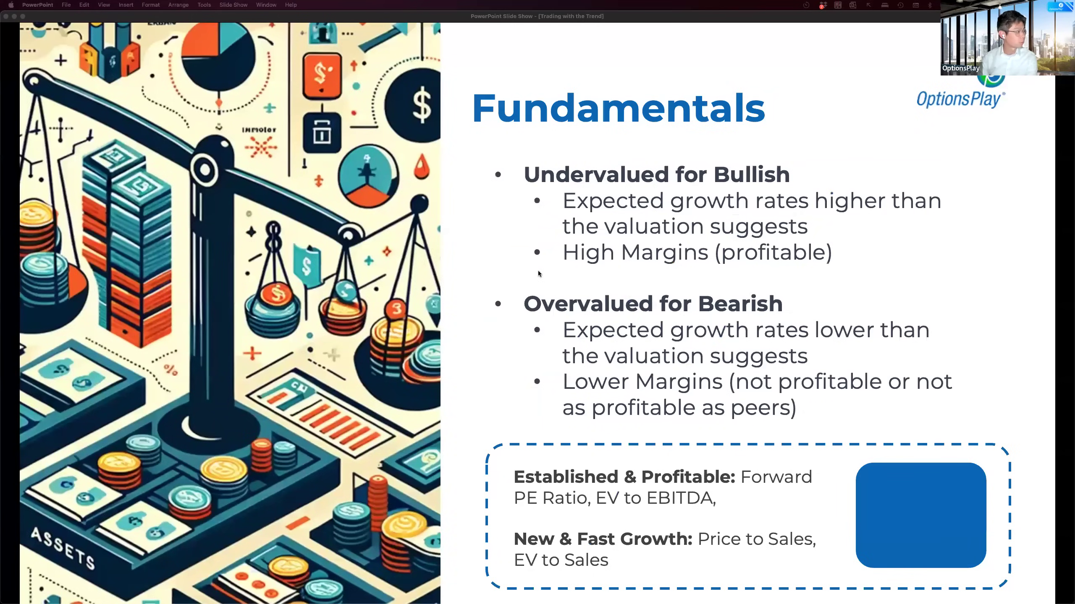
key(Right)
key(Right)
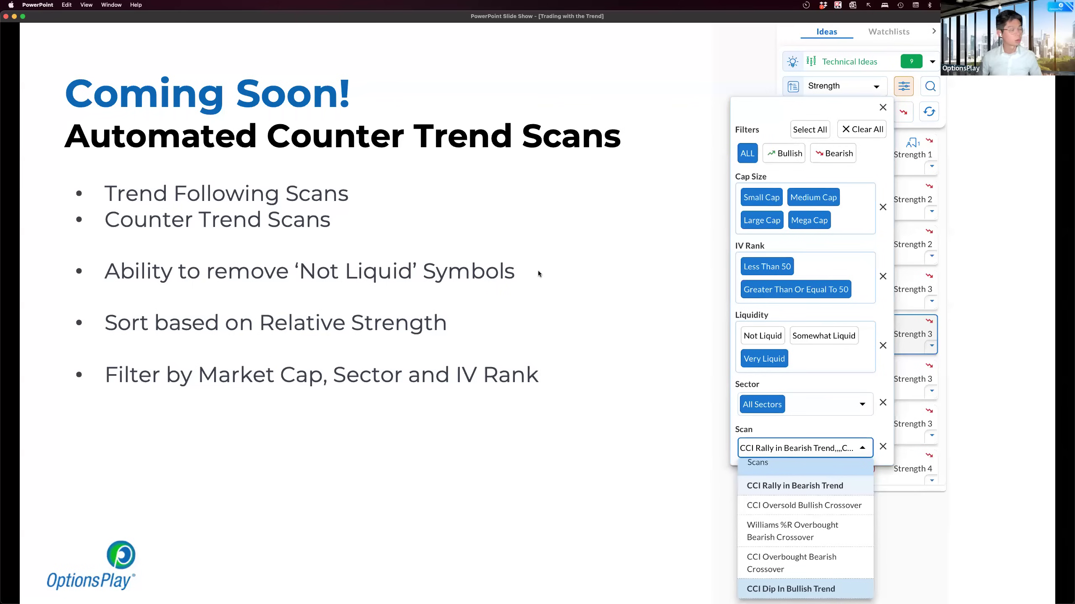